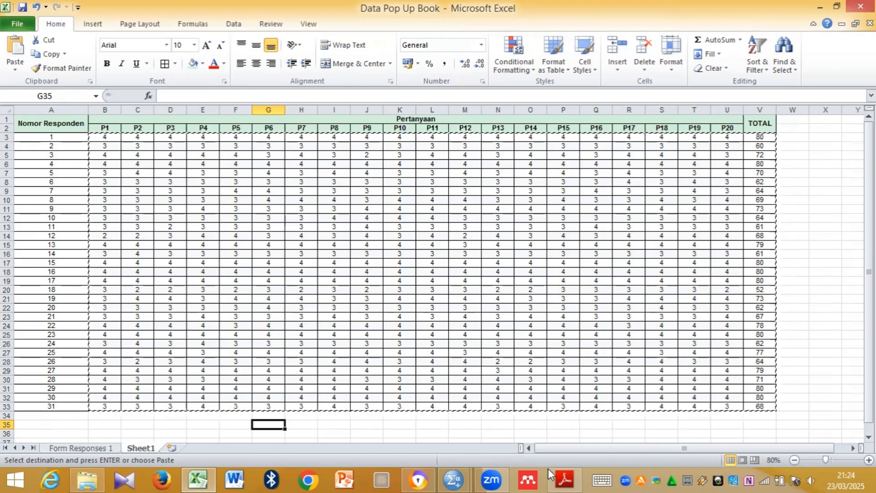
- Switch to the PDF in Adobe Reader and examine the r-table of critical values at 5% and 1% significance
{"action": "left_click", "coordinate": [565, 480]}
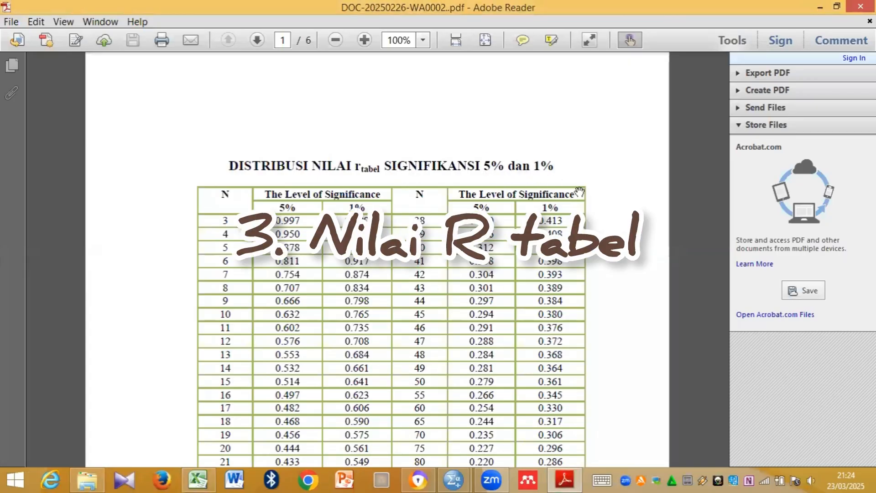
{"action": "scroll", "coordinate": [624, 250], "scroll_direction": "down", "scroll_amount": 3}
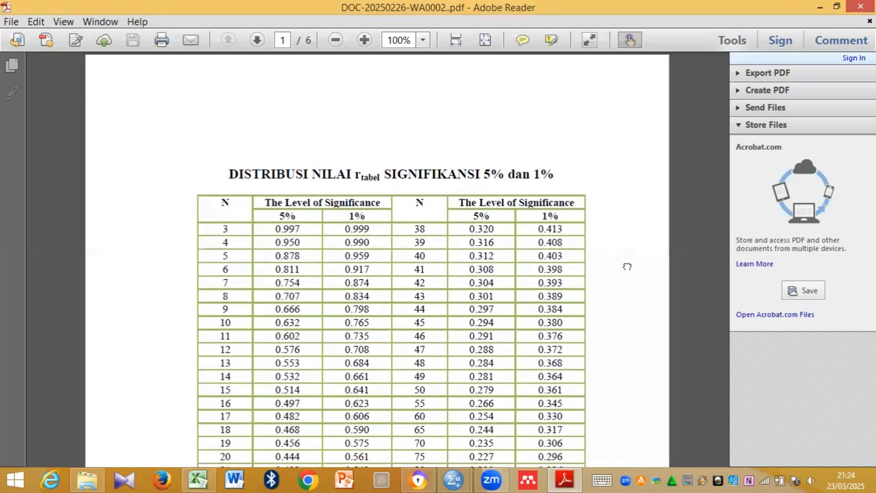
{"action": "scroll", "coordinate": [626, 338], "scroll_direction": "down", "scroll_amount": 5}
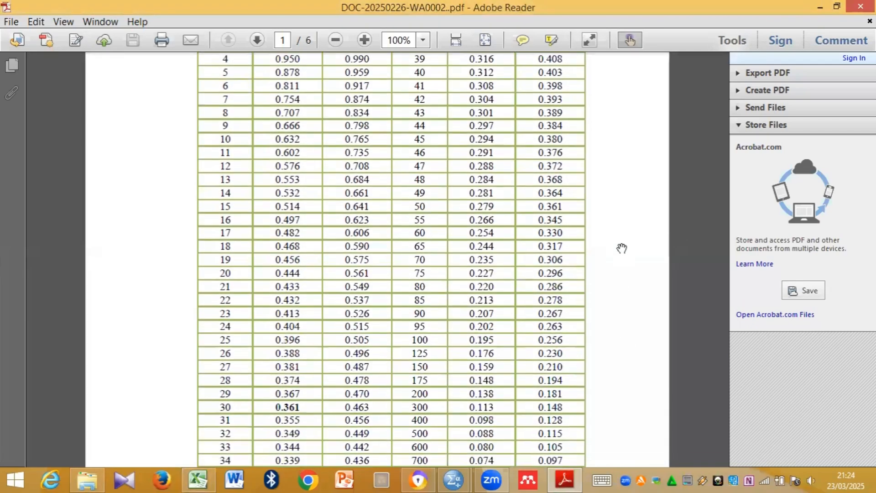
{"action": "scroll", "coordinate": [612, 386], "scroll_direction": "down", "scroll_amount": 4}
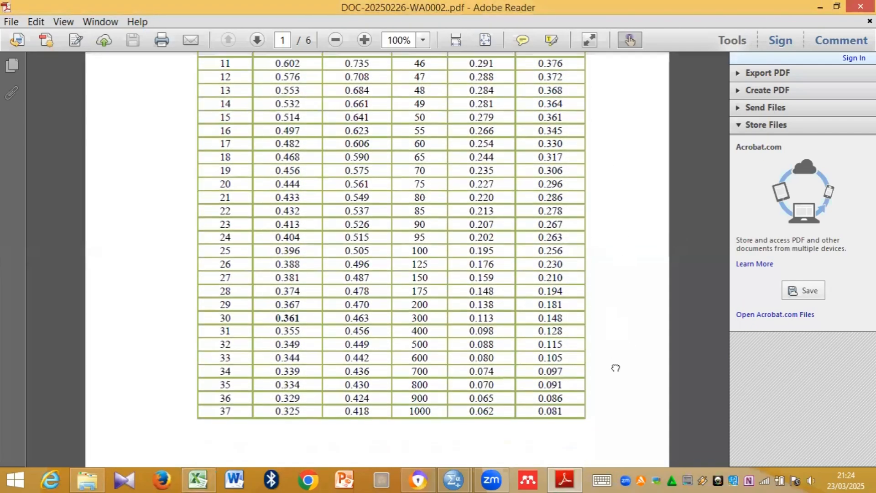
{"action": "scroll", "coordinate": [614, 366], "scroll_direction": "up", "scroll_amount": 4}
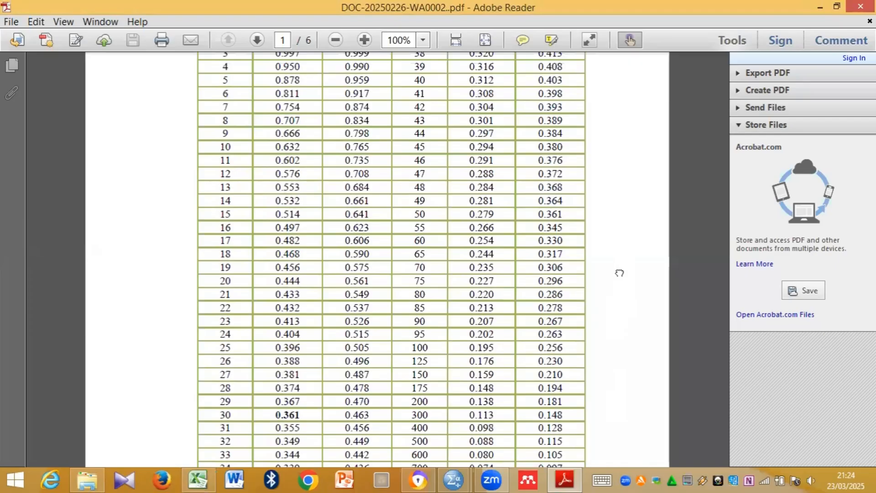
{"action": "scroll", "coordinate": [630, 404], "scroll_direction": "up", "scroll_amount": 4}
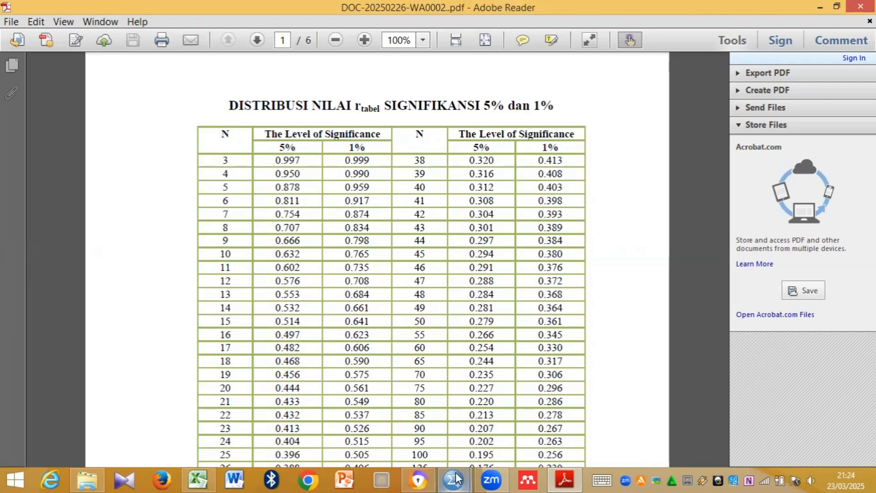
- Copy the P1–P20 scores and totals in B3:V33 of the Excel sheet into the empty SPSS data grid, starting at the first cell
{"action": "mouse_move", "coordinate": [454, 478]}
{"action": "left_click", "coordinate": [407, 432]}
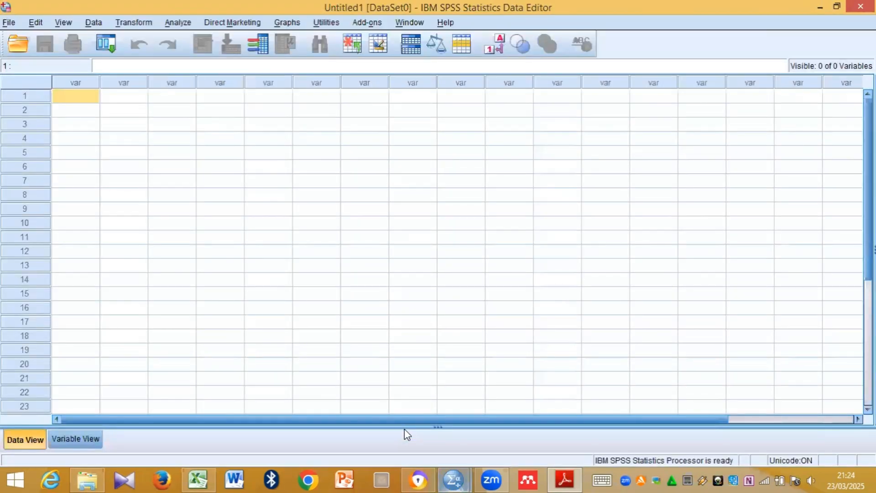
{"action": "left_click", "coordinate": [205, 475]}
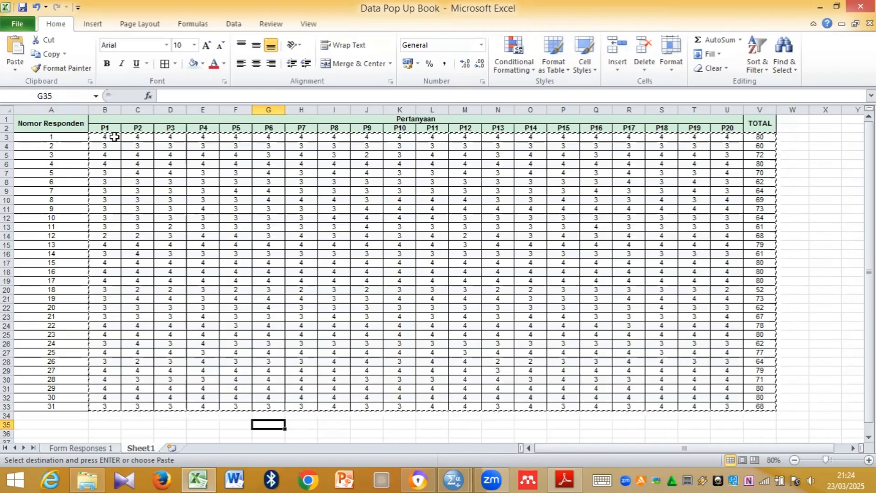
{"action": "left_click_drag", "start_coordinate": [114, 137], "coordinate": [752, 404]}
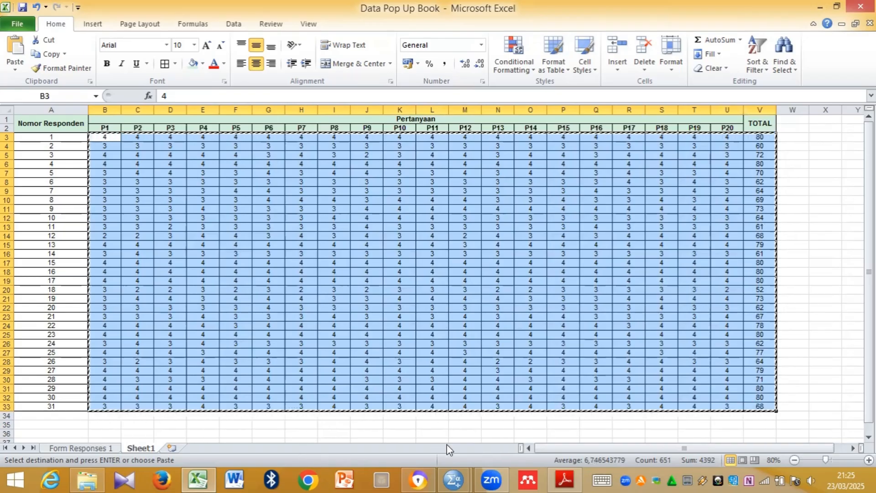
{"action": "mouse_move", "coordinate": [454, 479]}
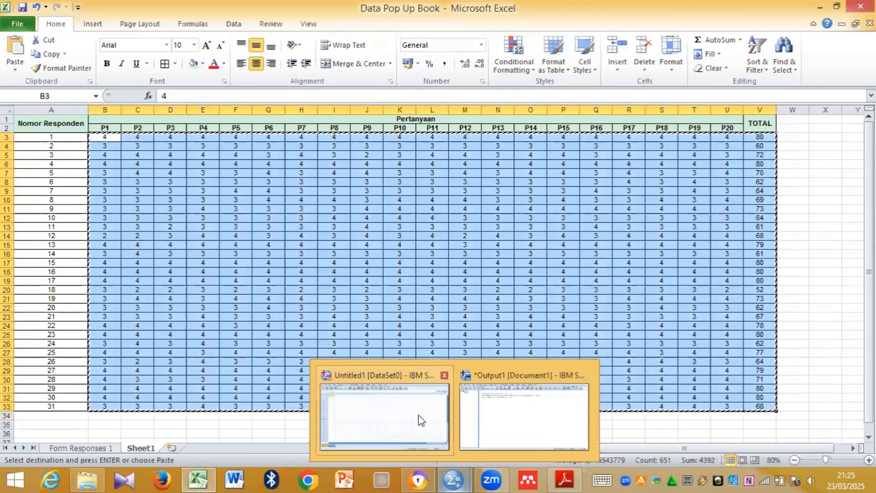
{"action": "left_click", "coordinate": [418, 415]}
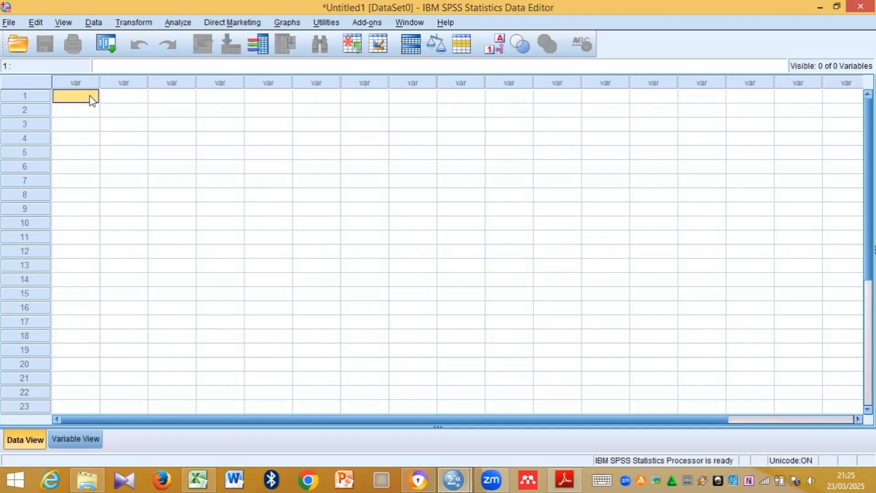
{"action": "key", "text": "ctrl+v"}
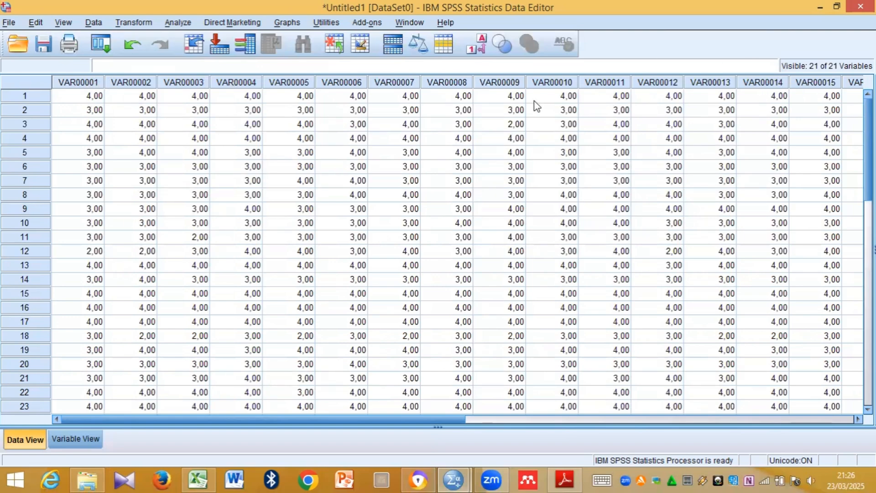
- Replace VAR000 with P in all variable names using Find and Replace on the Name column in Variable View
{"action": "left_click", "coordinate": [74, 443]}
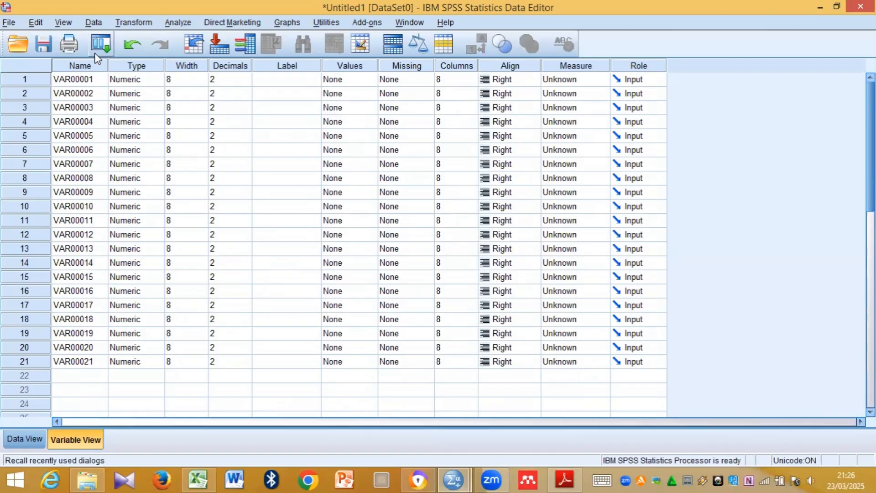
{"action": "left_click", "coordinate": [80, 66]}
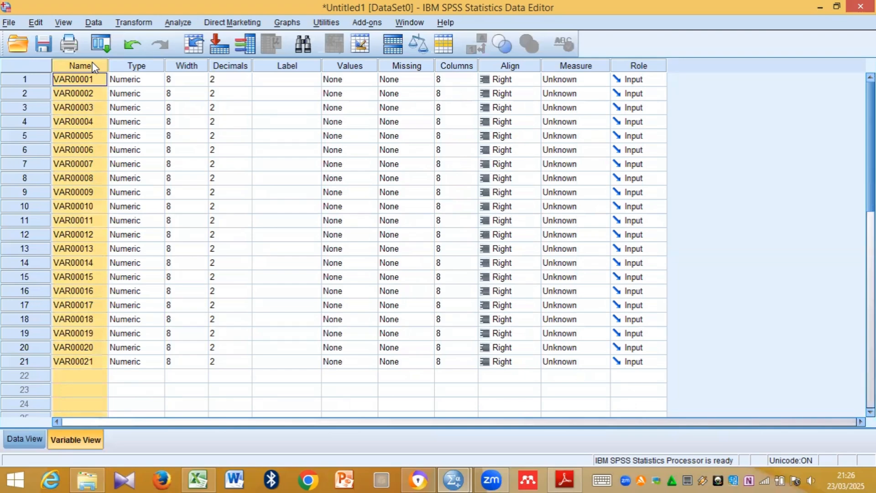
{"action": "key", "text": "ctrl+f"}
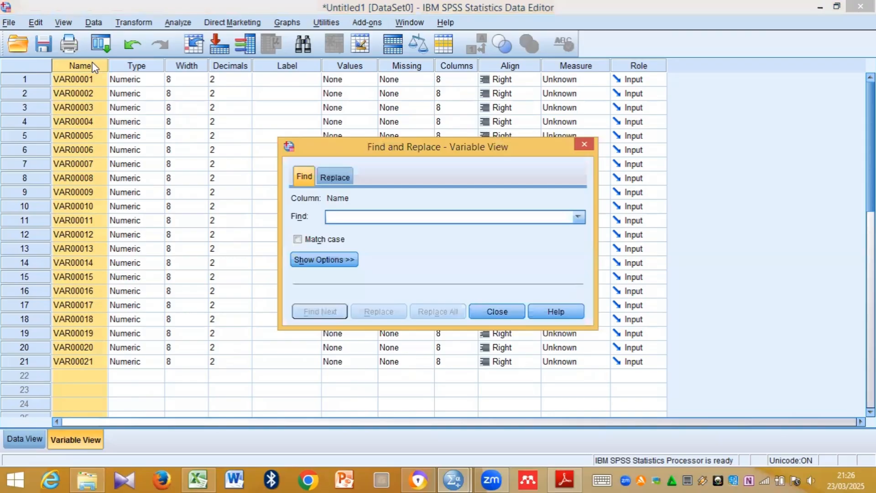
{"action": "left_click", "coordinate": [334, 181]}
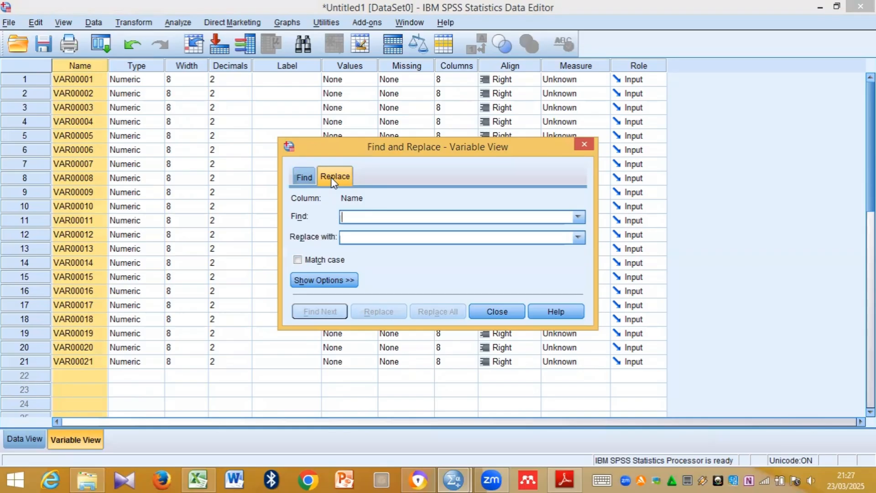
{"action": "type", "text": "VAR"}
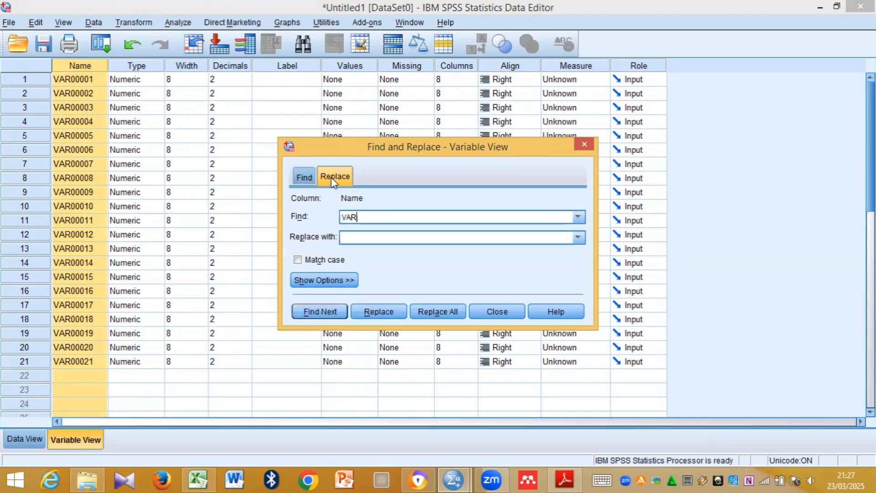
{"action": "type", "text": "00"}
{"action": "type", "text": "P"}
{"action": "left_click", "coordinate": [449, 313]}
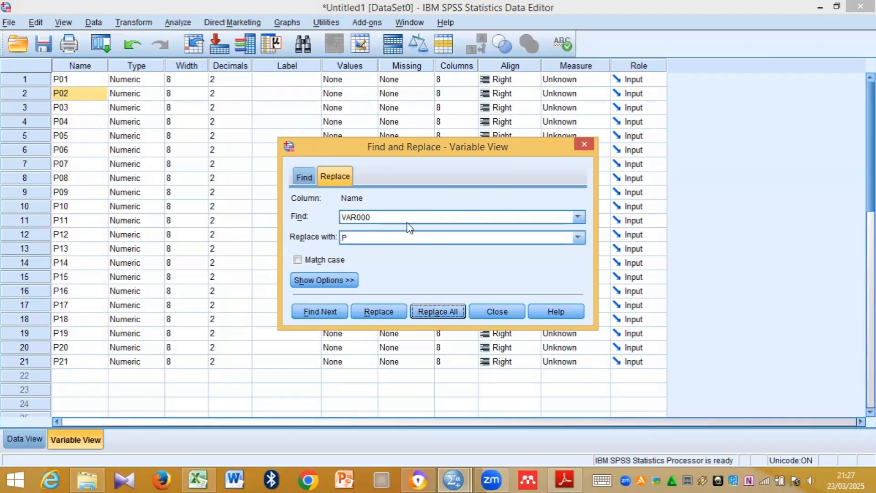
{"action": "left_click", "coordinate": [585, 144]}
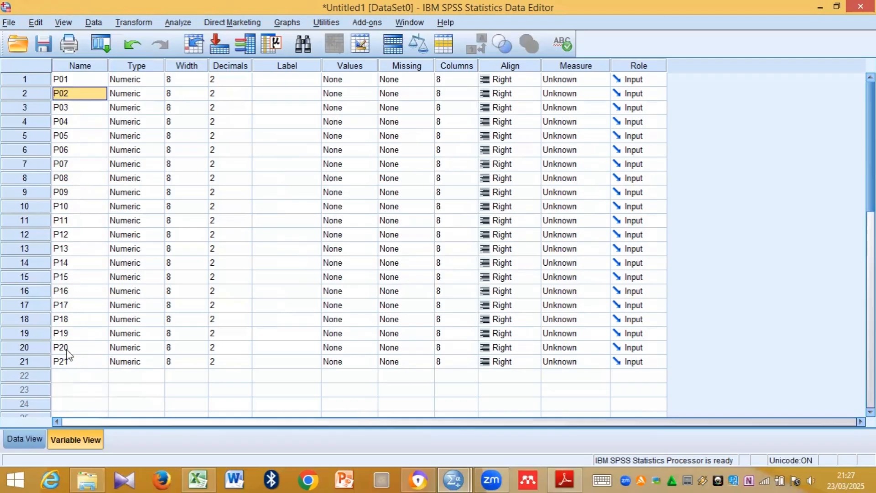
- Rename the last variable, P21, as TOTAL
{"action": "left_click", "coordinate": [70, 361]}
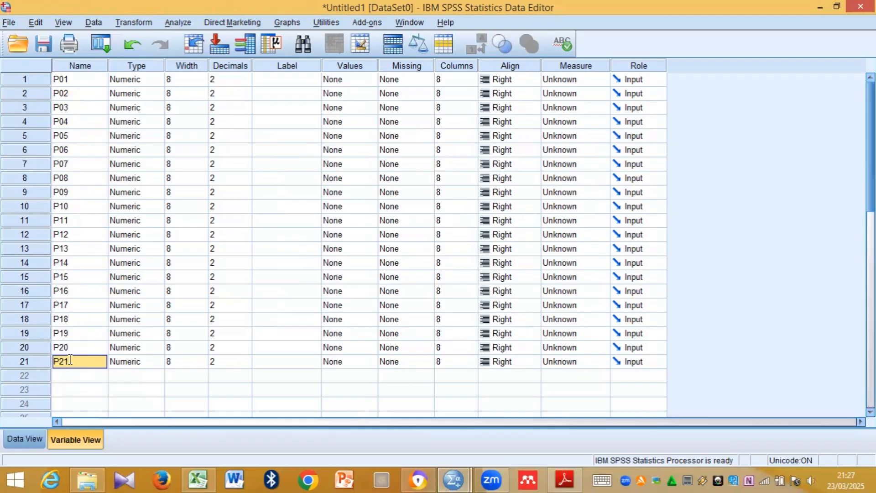
{"action": "key", "text": "BackSpace"}
{"action": "left_click", "coordinate": [261, 375]}
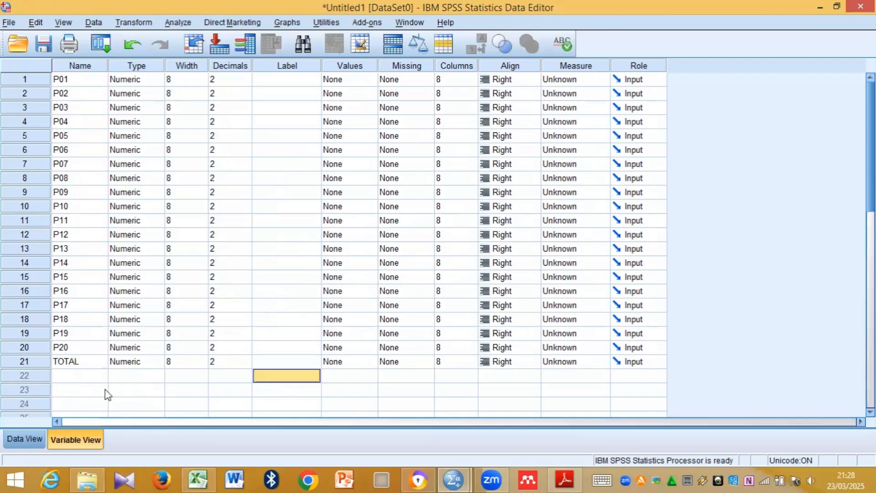
- Run a two-tailed Pearson bivariate correlation on all variables from P01 to P20 plus TOTAL
{"action": "left_click", "coordinate": [28, 436]}
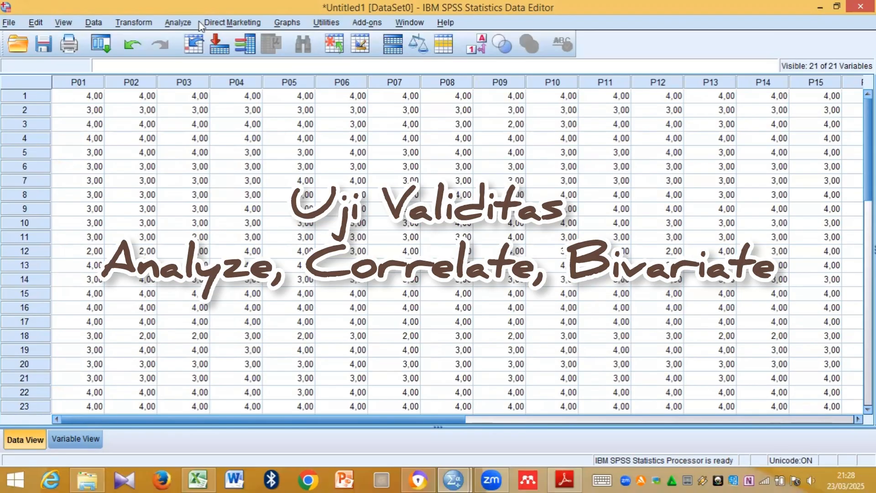
{"action": "left_click", "coordinate": [178, 23]}
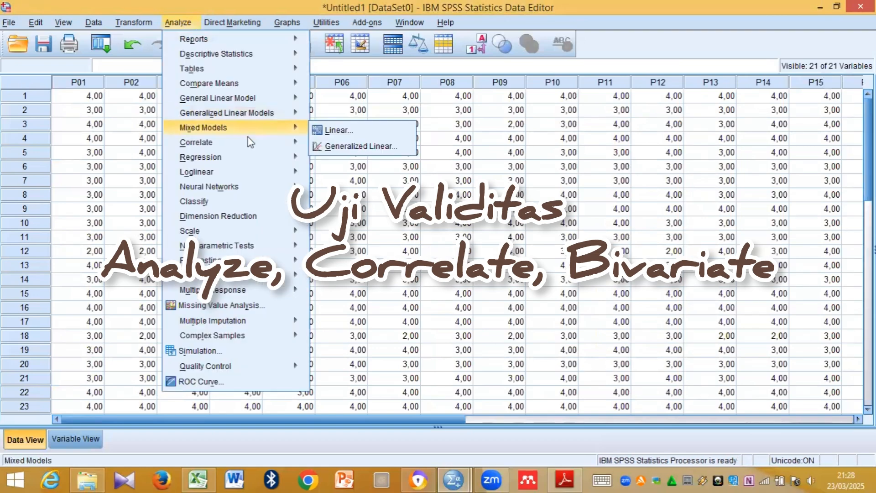
{"action": "mouse_move", "coordinate": [250, 144]}
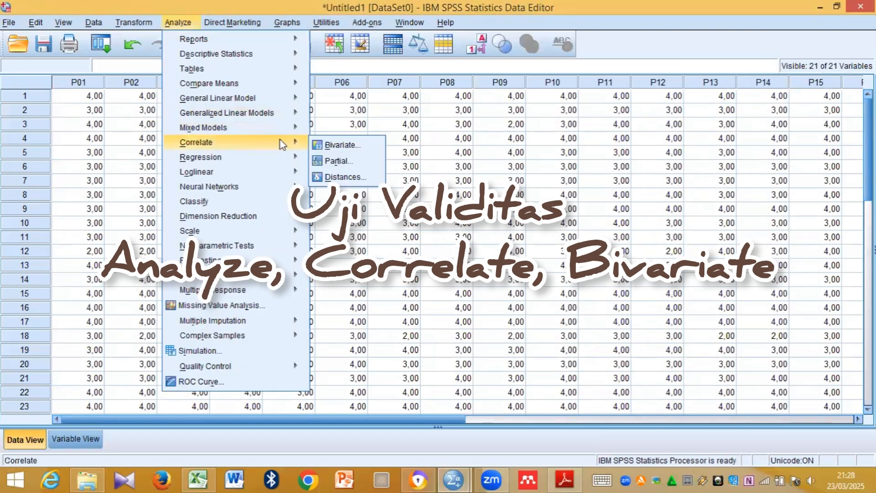
{"action": "left_click", "coordinate": [327, 143]}
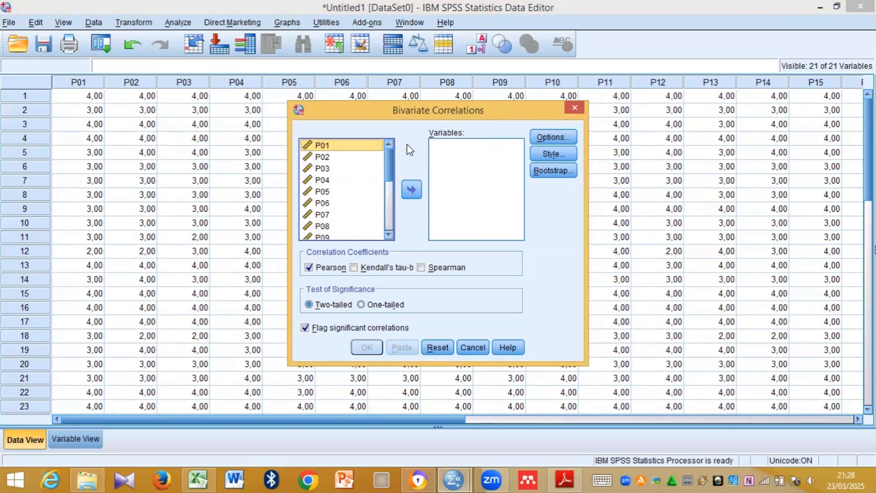
{"action": "left_click_drag", "start_coordinate": [391, 167], "coordinate": [388, 223]}
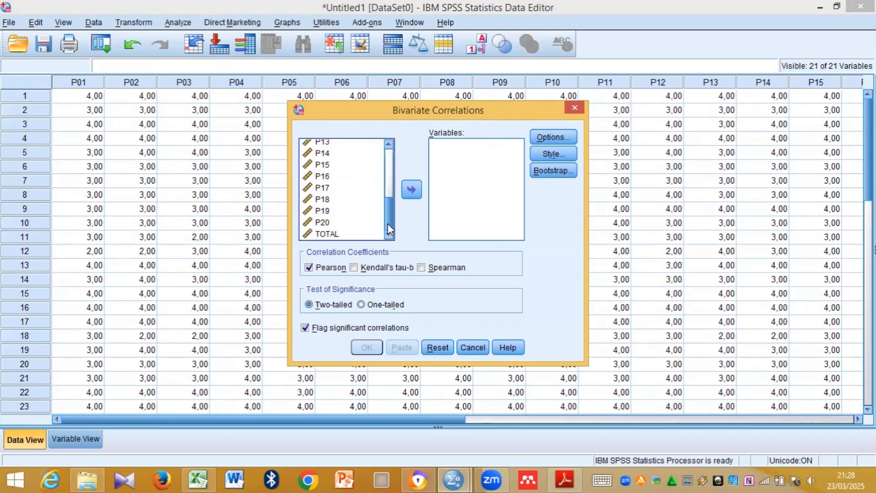
{"action": "left_click", "coordinate": [346, 213]}
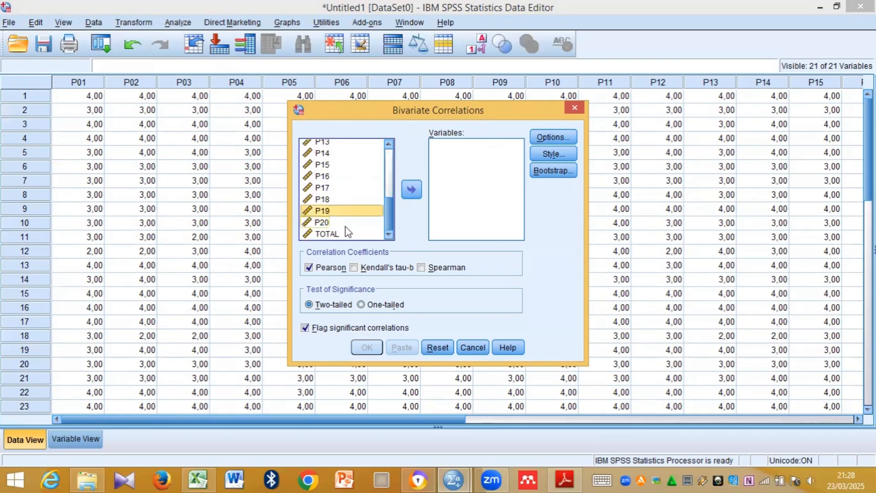
{"action": "key", "text": "ctrl+a"}
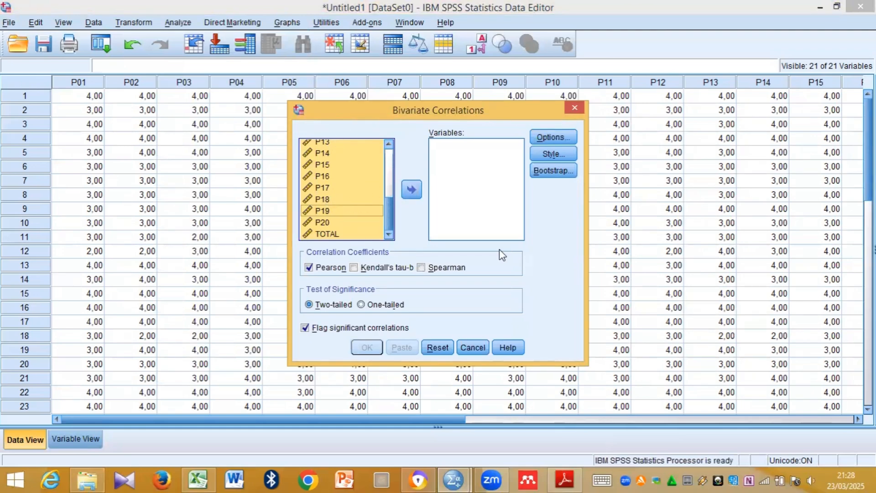
{"action": "left_click", "coordinate": [411, 190]}
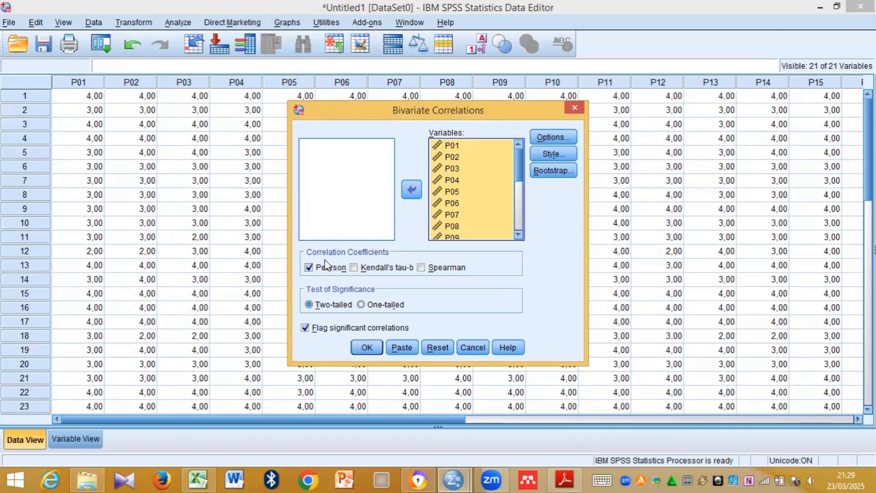
{"action": "left_click", "coordinate": [368, 348]}
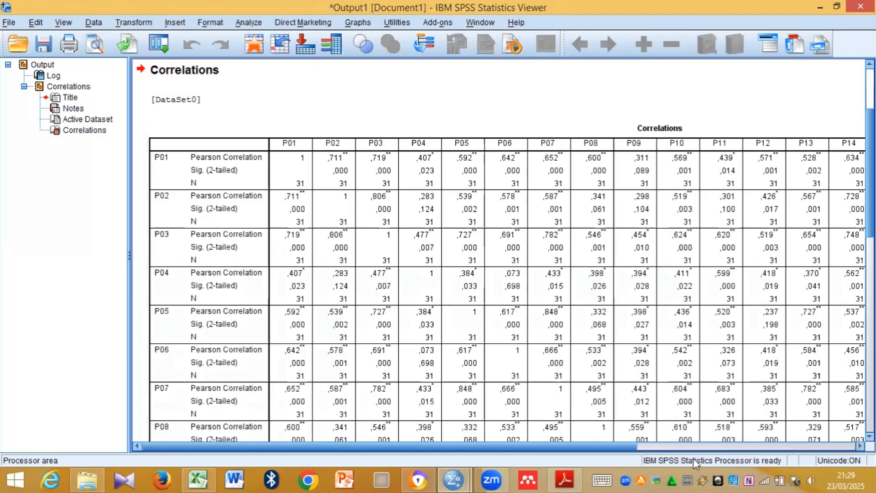
- Examine the Correlations output table across all items, including each item's correlation with TOTAL
{"action": "left_click", "coordinate": [706, 447]}
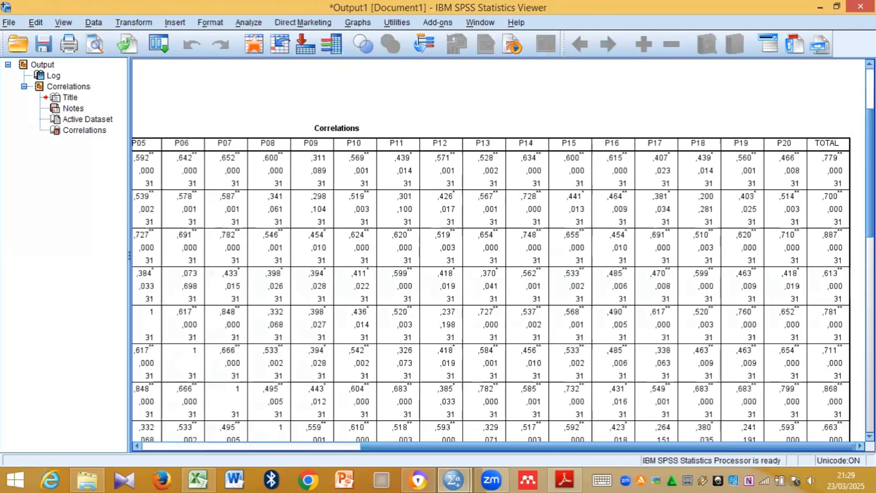
{"action": "scroll", "coordinate": [739, 366], "scroll_direction": "down", "scroll_amount": 3}
{"action": "scroll", "coordinate": [738, 366], "scroll_direction": "up", "scroll_amount": 3}
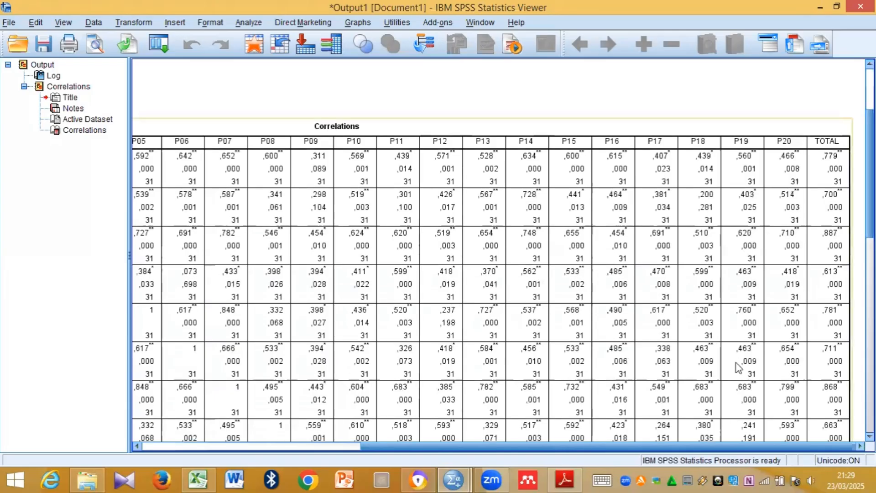
{"action": "left_click", "coordinate": [343, 447]}
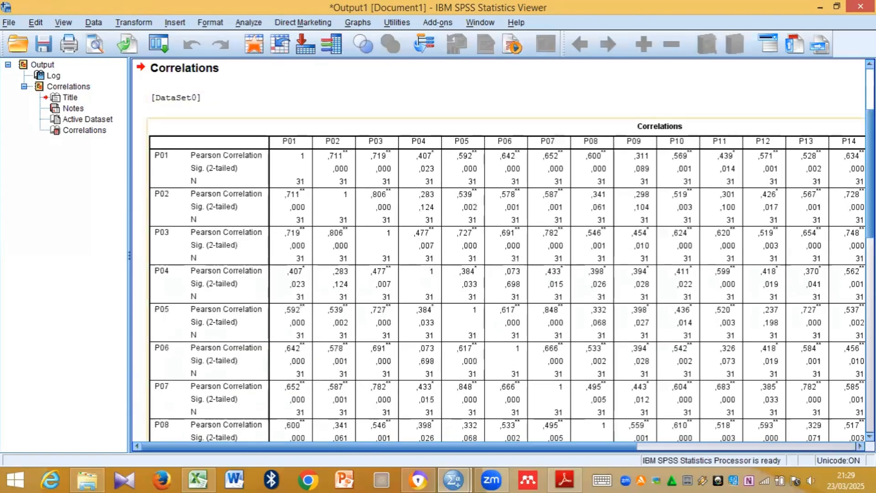
{"action": "scroll", "coordinate": [502, 256], "scroll_direction": "down", "scroll_amount": 3}
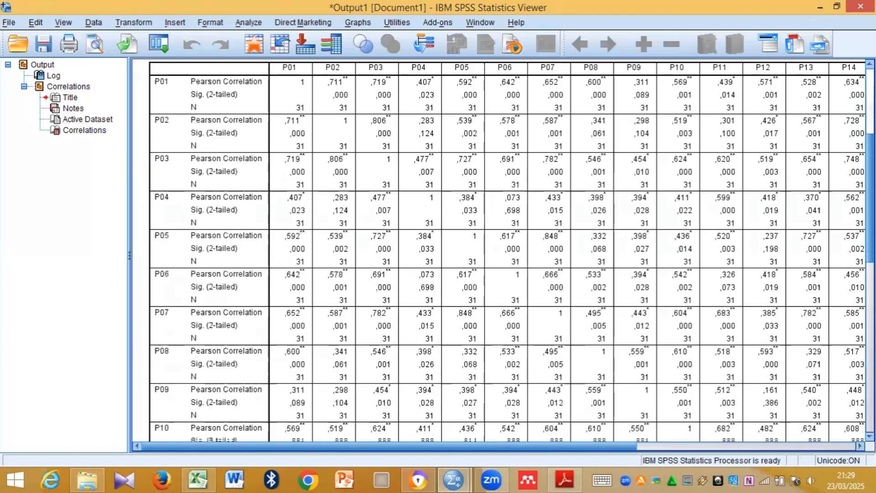
{"action": "scroll", "coordinate": [503, 256], "scroll_direction": "up", "scroll_amount": 2}
{"action": "scroll", "coordinate": [502, 256], "scroll_direction": "down", "scroll_amount": 1}
{"action": "left_click_drag", "start_coordinate": [870, 182], "coordinate": [871, 182]}
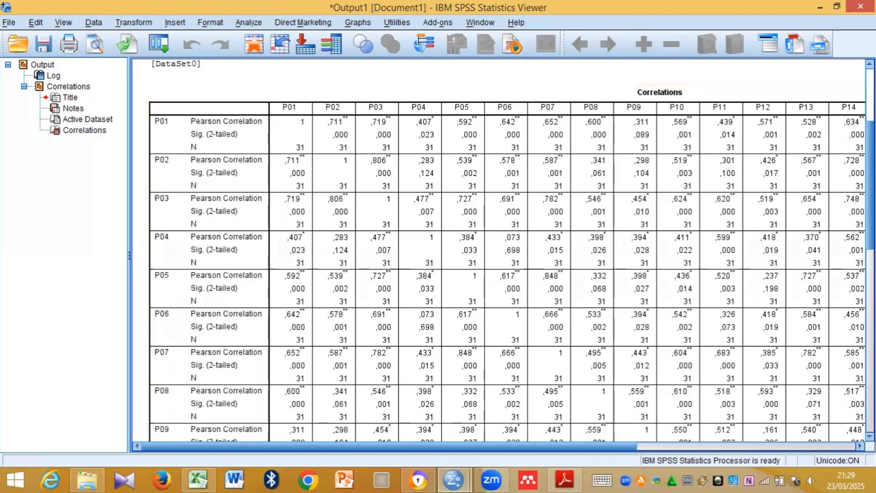
- Examine the Correlations output table from P01 down to the TOTAL row, including the Pearson correlation, significance and N entries
{"action": "scroll", "coordinate": [423, 89], "scroll_direction": "down", "scroll_amount": 5}
{"action": "scroll", "coordinate": [512, 251], "scroll_direction": "down", "scroll_amount": 8}
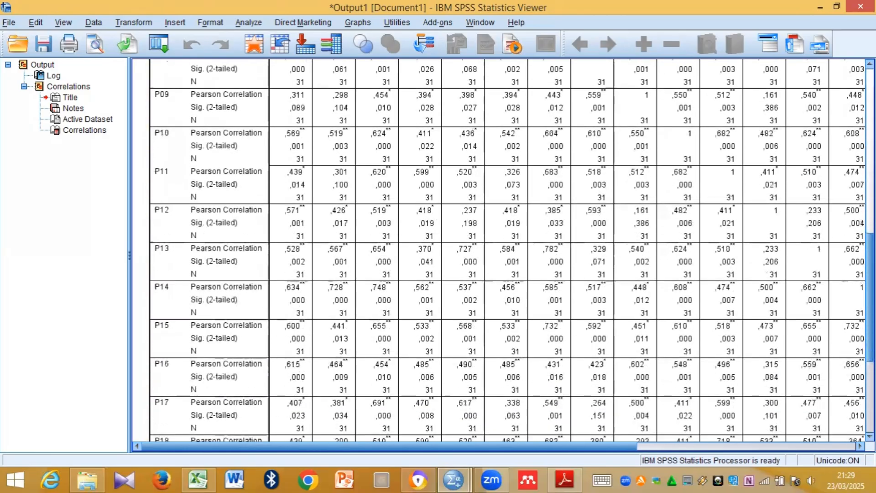
{"action": "scroll", "coordinate": [376, 348], "scroll_direction": "down", "scroll_amount": 1}
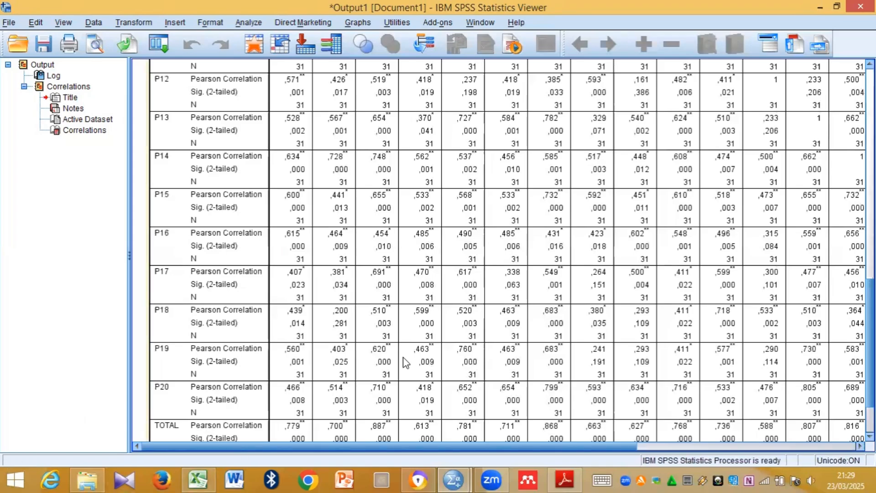
{"action": "left_click_drag", "start_coordinate": [870, 342], "coordinate": [870, 173]}
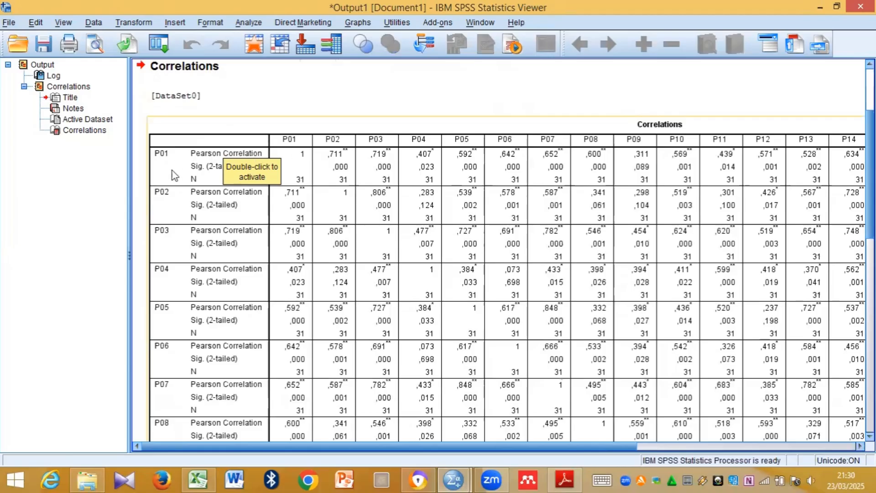
{"action": "left_click", "coordinate": [242, 217]}
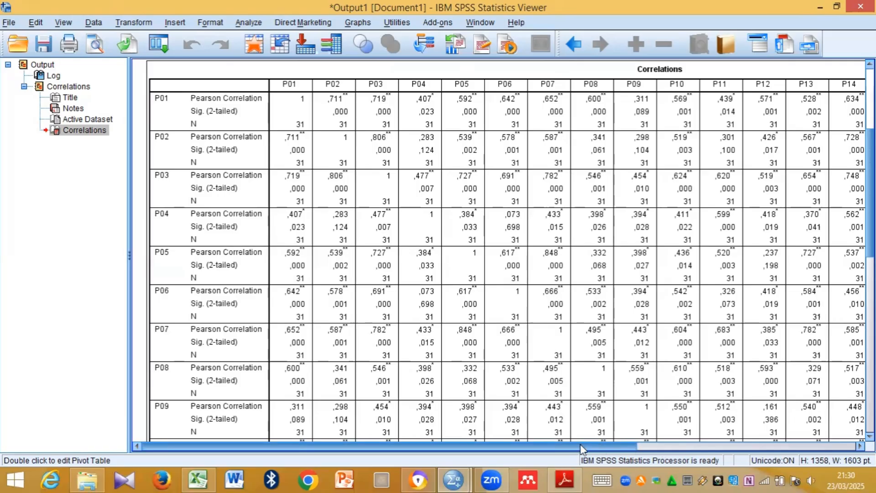
- Switch to the r-table PDF in Adobe Reader and look up the 5% and 1% critical values for N = 31
{"action": "left_click", "coordinate": [566, 479]}
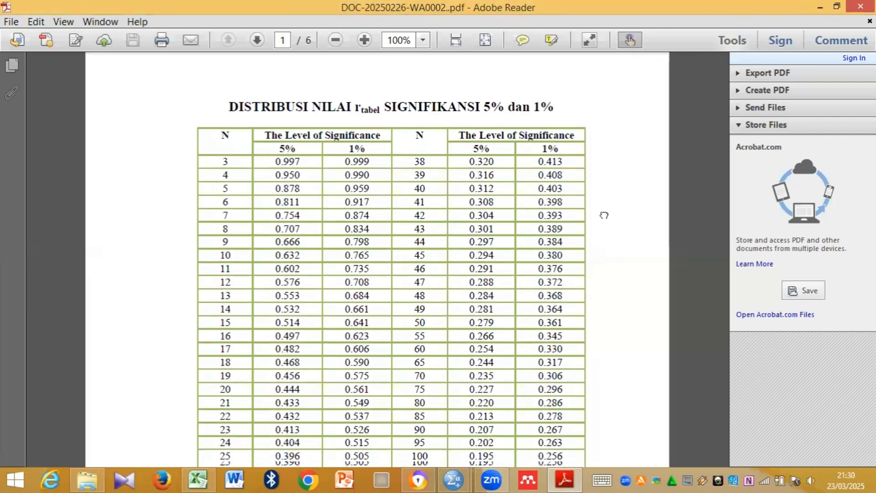
{"action": "scroll", "coordinate": [620, 297], "scroll_direction": "down", "scroll_amount": 3}
{"action": "scroll", "coordinate": [621, 260], "scroll_direction": "down", "scroll_amount": 5}
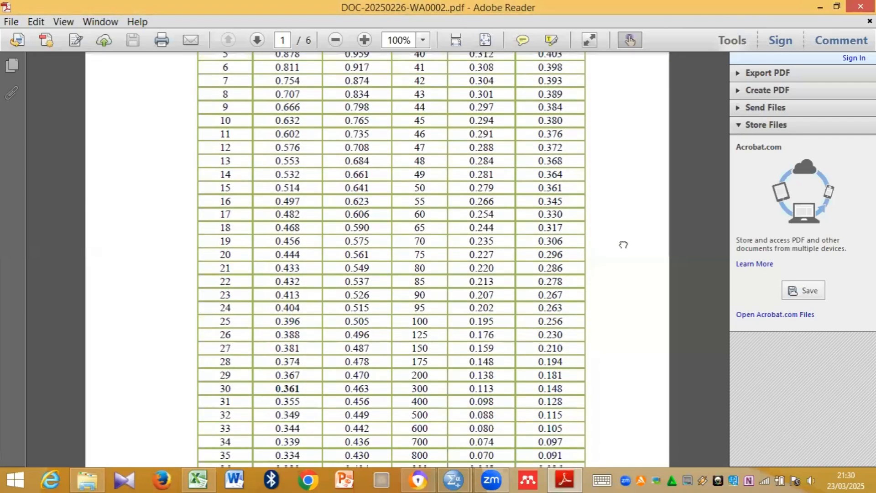
{"action": "scroll", "coordinate": [629, 320], "scroll_direction": "up", "scroll_amount": 6}
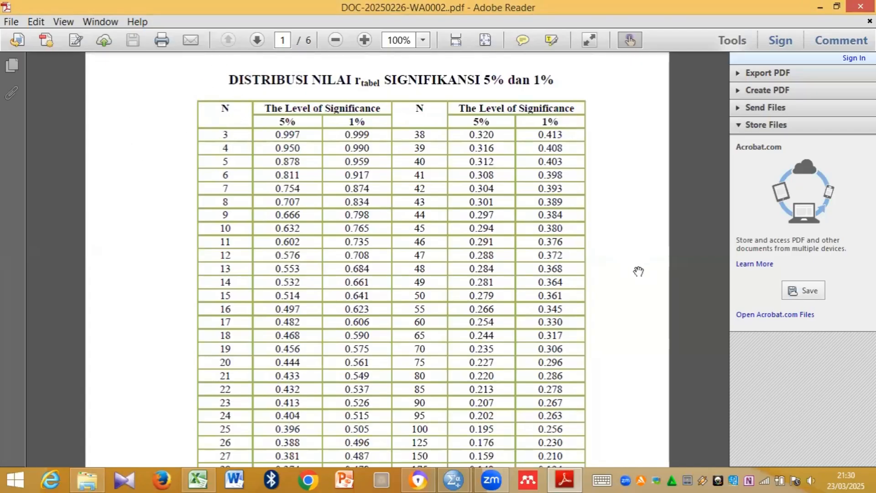
{"action": "scroll", "coordinate": [640, 324], "scroll_direction": "up", "scroll_amount": 3}
{"action": "scroll", "coordinate": [634, 274], "scroll_direction": "down", "scroll_amount": 5}
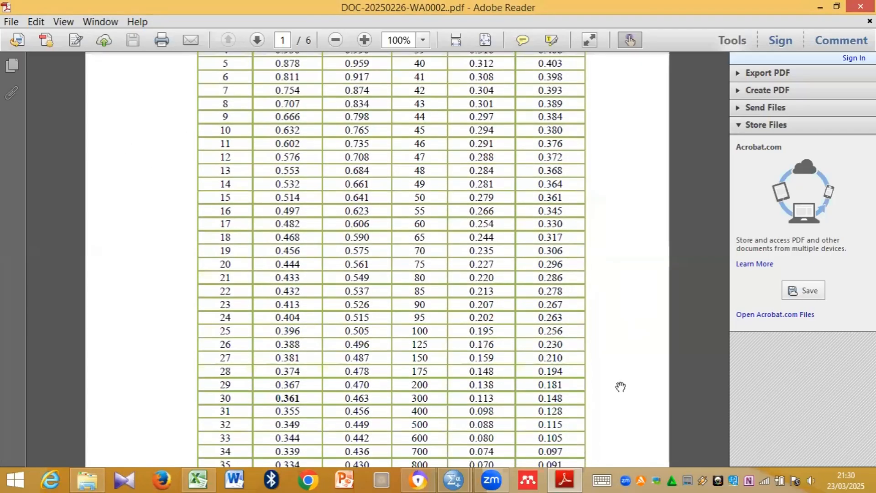
{"action": "scroll", "coordinate": [622, 364], "scroll_direction": "down", "scroll_amount": 3}
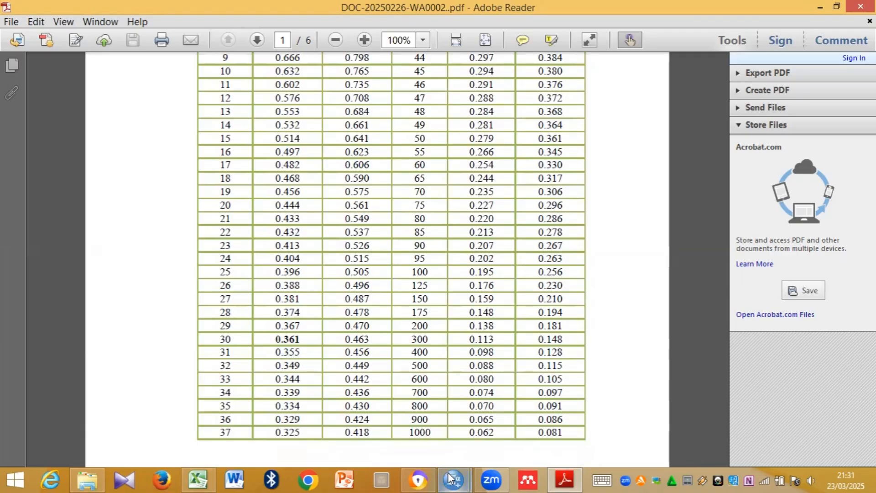
- Return to the SPSS output and compare the Correlations table's TOTAL column with the r-table's critical value for N = 31
{"action": "mouse_move", "coordinate": [450, 479]}
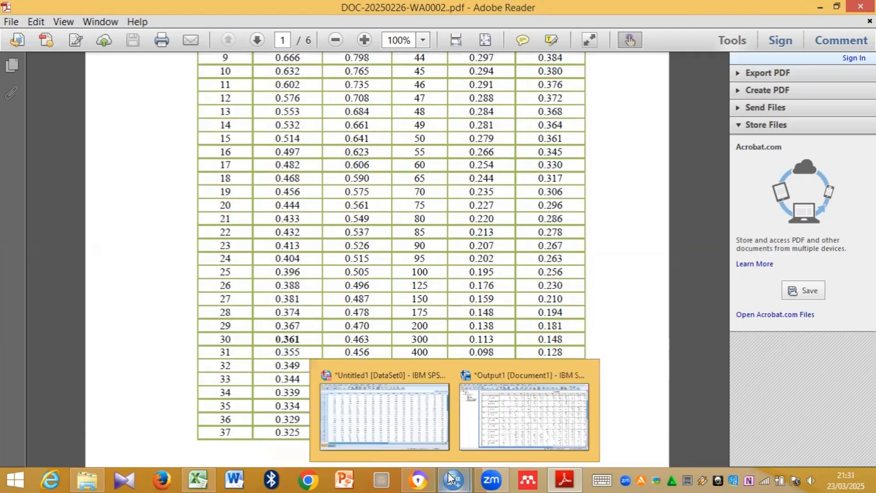
{"action": "left_click", "coordinate": [477, 440]}
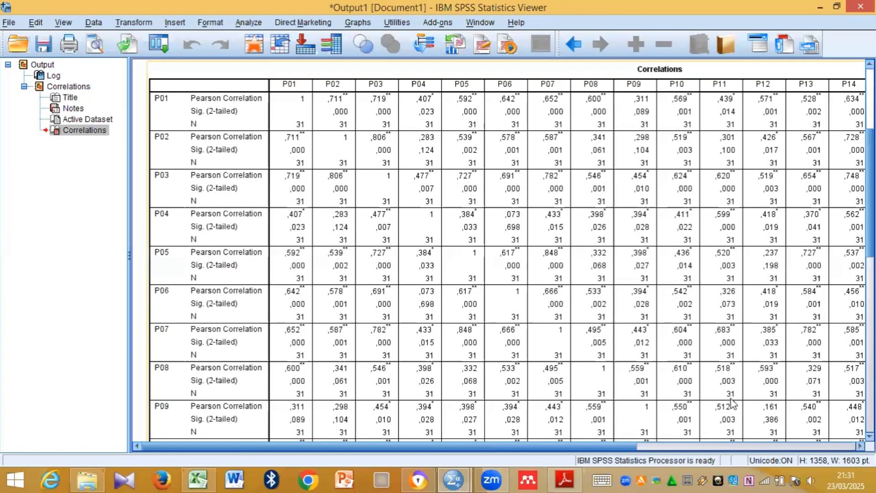
{"action": "left_click", "coordinate": [725, 447]}
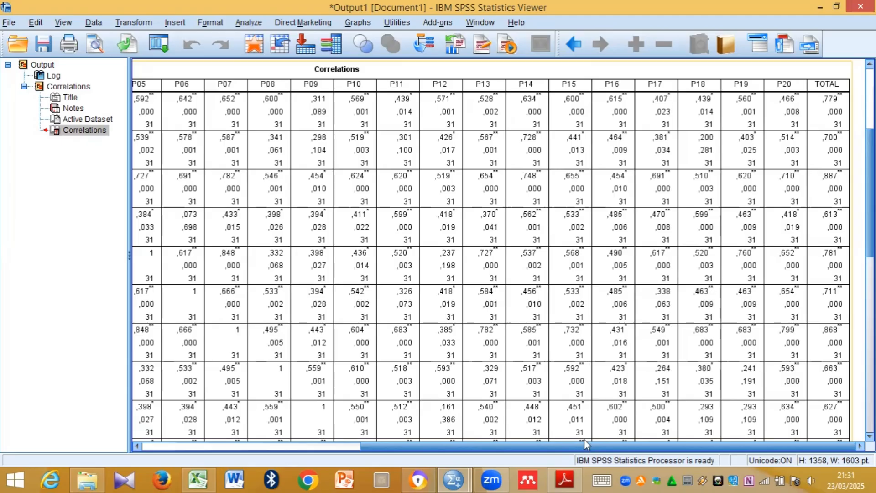
{"action": "left_click", "coordinate": [565, 456]}
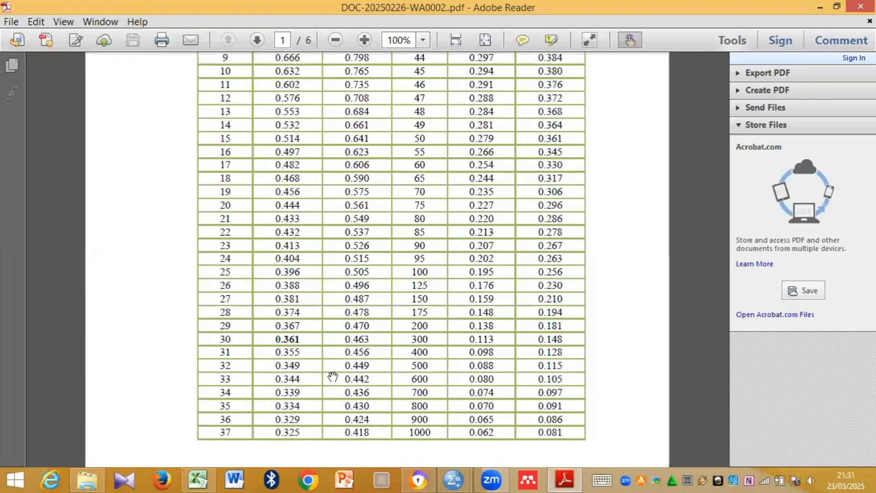
{"action": "mouse_move", "coordinate": [470, 475]}
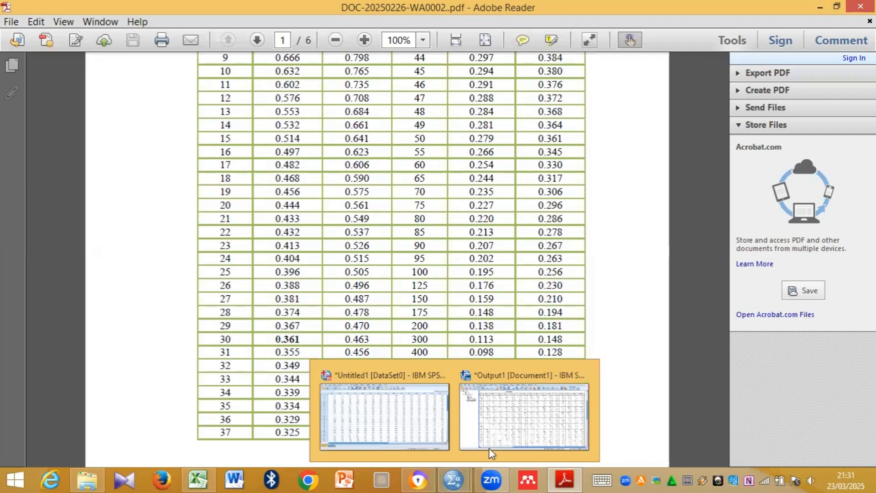
{"action": "left_click", "coordinate": [499, 442]}
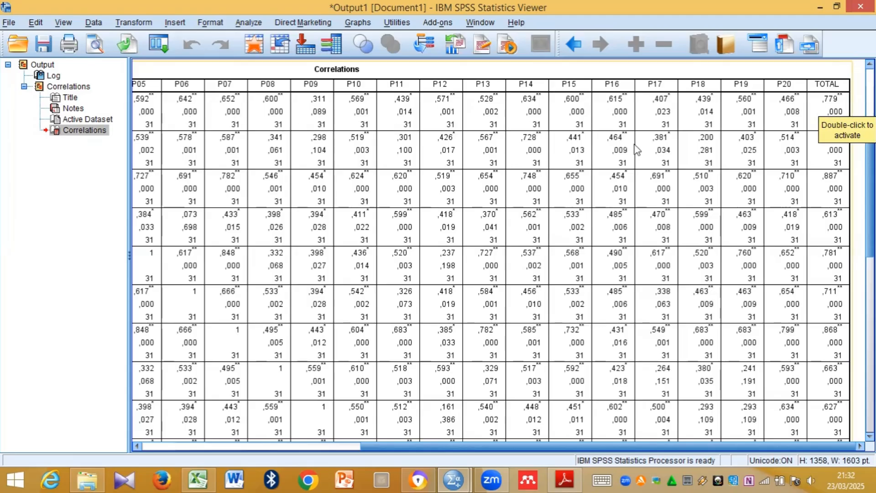
- Check each item's Pearson correlation and significance in the TOTAL column down to the last row of the table
{"action": "left_click", "coordinate": [834, 189]}
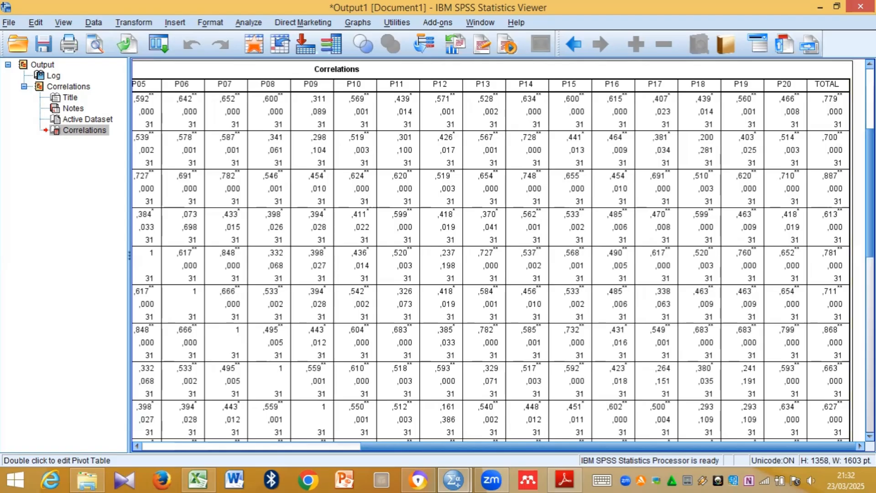
{"action": "scroll", "coordinate": [491, 251], "scroll_direction": "down", "scroll_amount": 3}
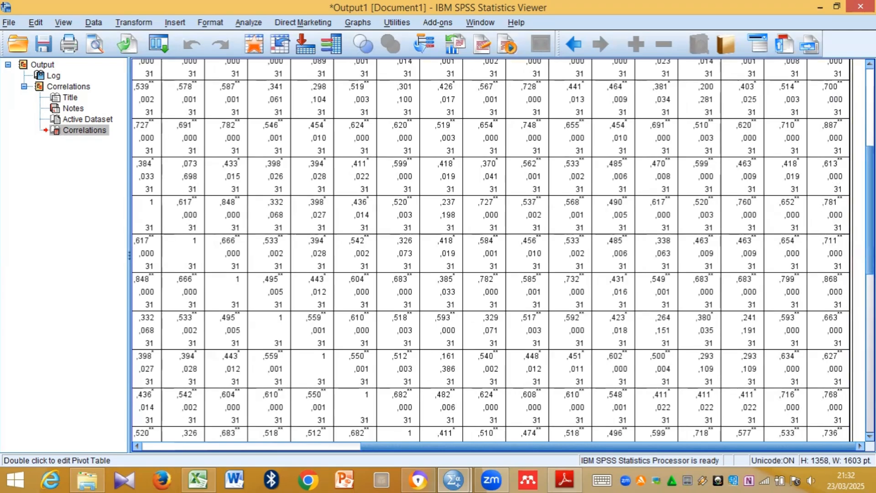
{"action": "scroll", "coordinate": [490, 251], "scroll_direction": "down", "scroll_amount": 5}
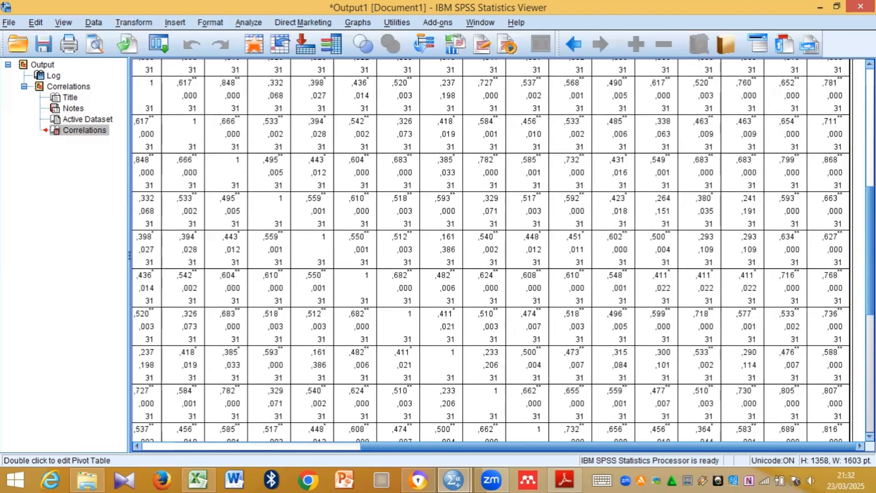
{"action": "scroll", "coordinate": [491, 250], "scroll_direction": "down", "scroll_amount": 5}
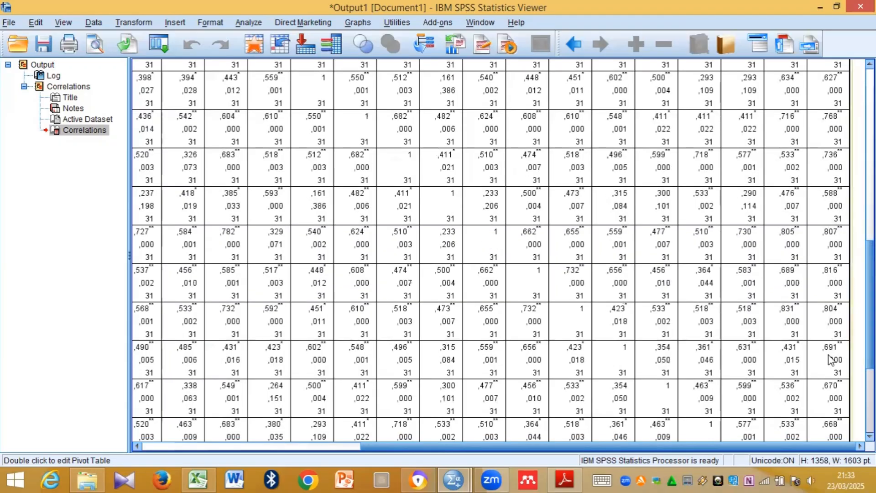
{"action": "scroll", "coordinate": [870, 301], "scroll_direction": "down", "scroll_amount": 3}
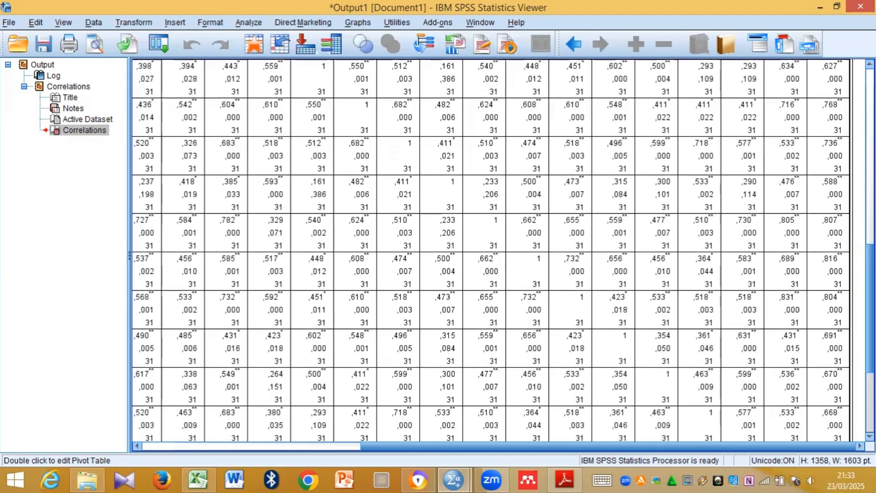
{"action": "scroll", "coordinate": [849, 255], "scroll_direction": "down", "scroll_amount": 3}
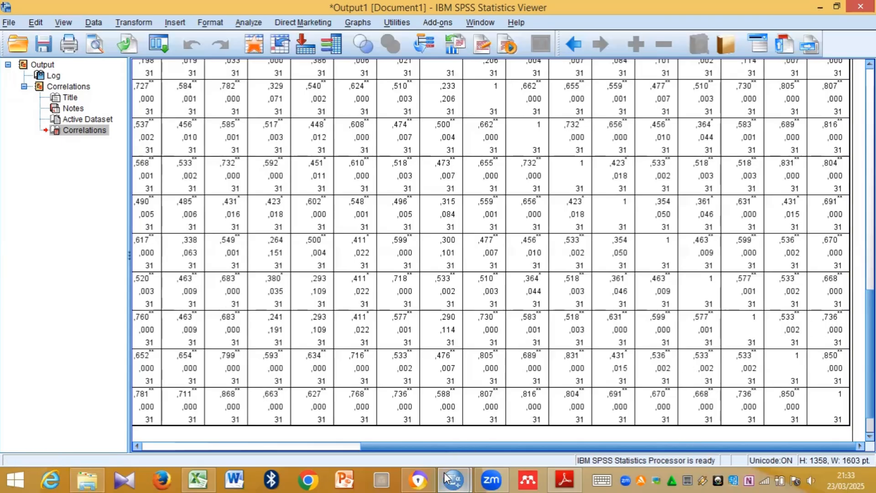
- Set up a Reliability Analysis on the dataset with P01 through P20 as the items, leaving out TOTAL
{"action": "mouse_move", "coordinate": [446, 478]}
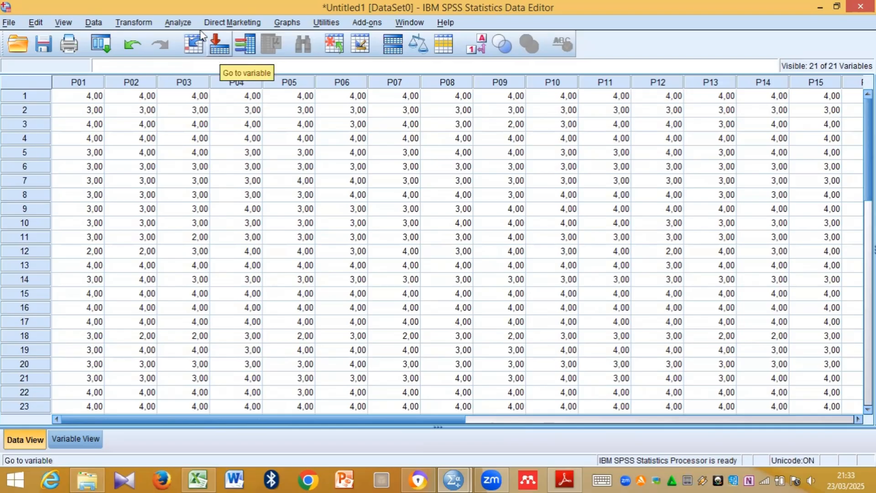
{"action": "left_click", "coordinate": [178, 22]}
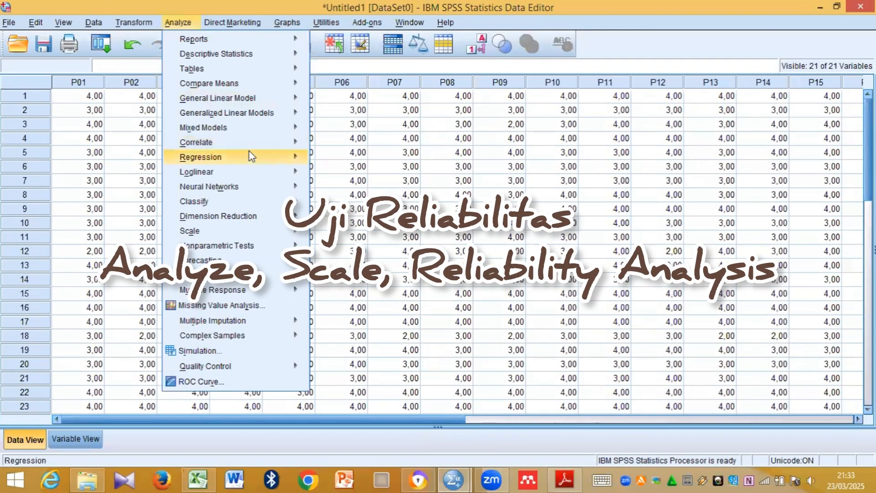
{"action": "mouse_move", "coordinate": [278, 230]}
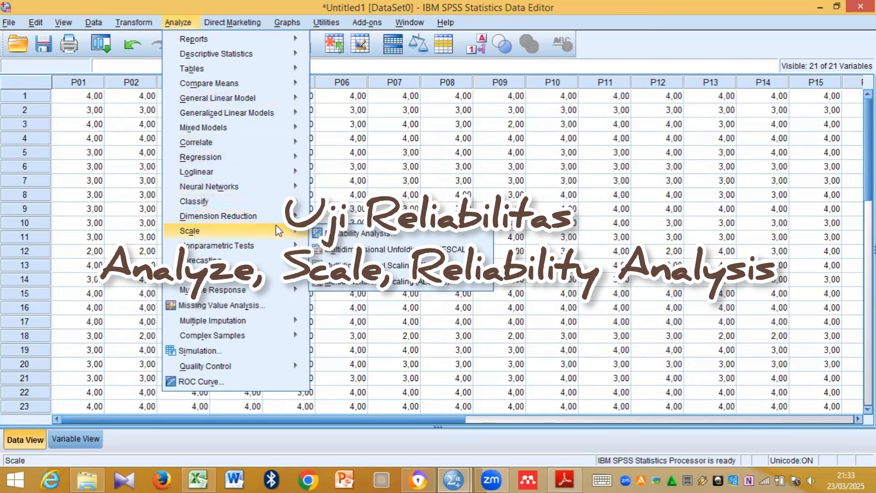
{"action": "left_click", "coordinate": [338, 234]}
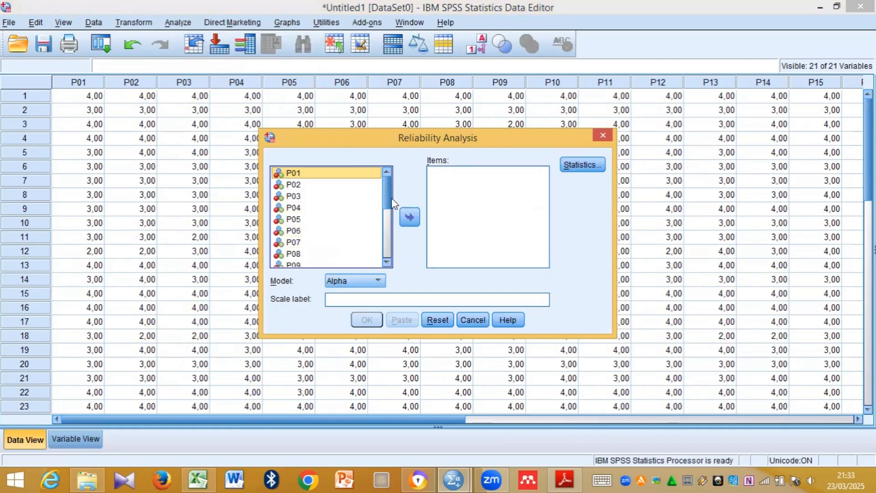
{"action": "left_click_drag", "start_coordinate": [388, 204], "coordinate": [384, 259]}
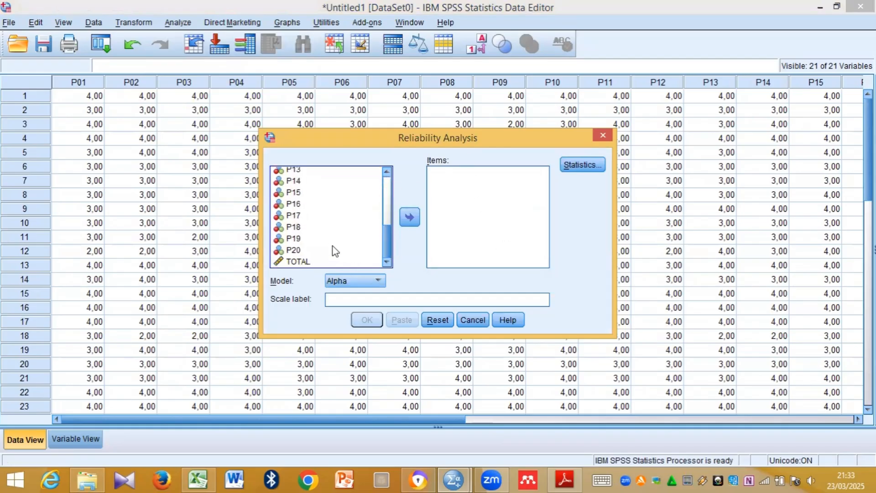
{"action": "key", "text": "ctrl+a"}
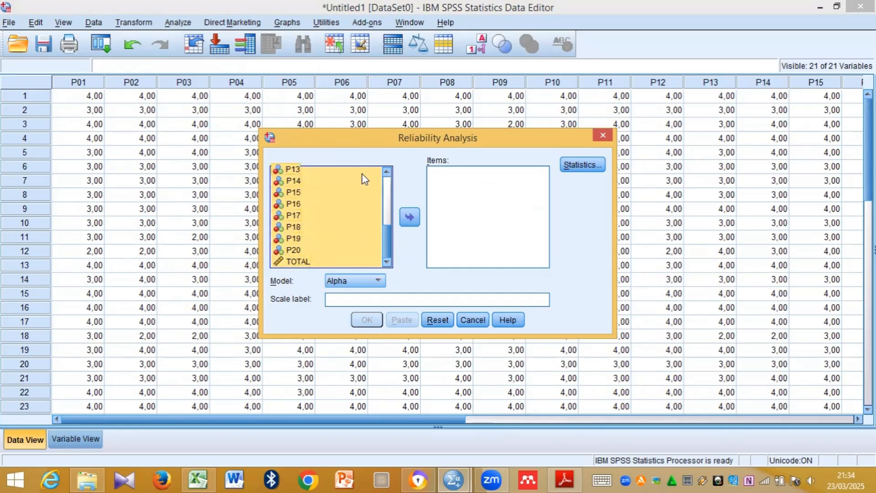
{"action": "left_click", "coordinate": [297, 261], "text": "ctrl"}
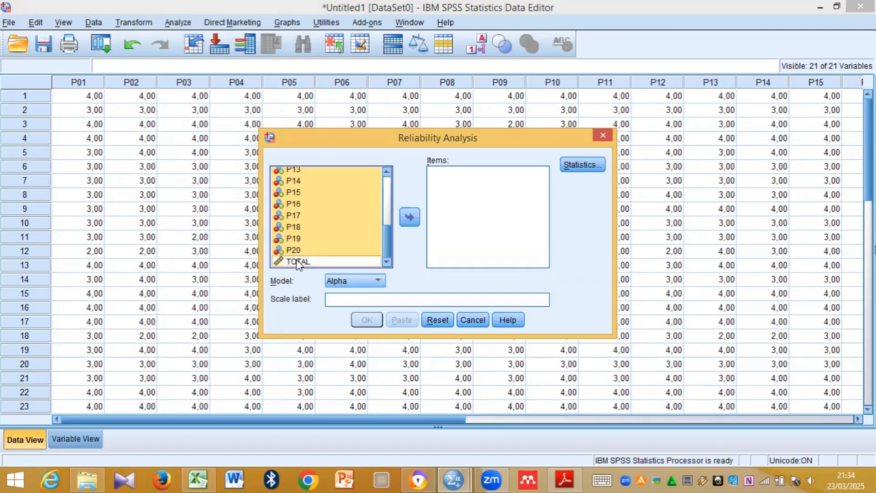
{"action": "left_click", "coordinate": [410, 218]}
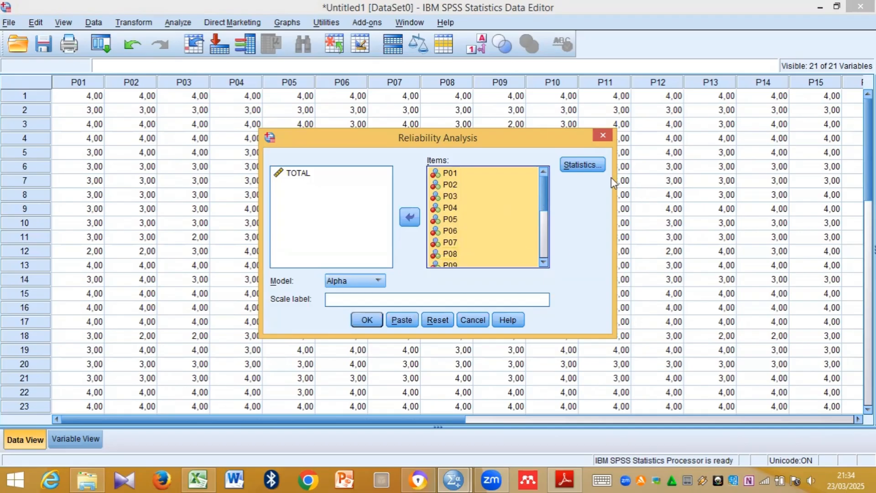
- Include the Scale if item deleted descriptives in the reliability statistics
{"action": "left_click", "coordinate": [594, 170]}
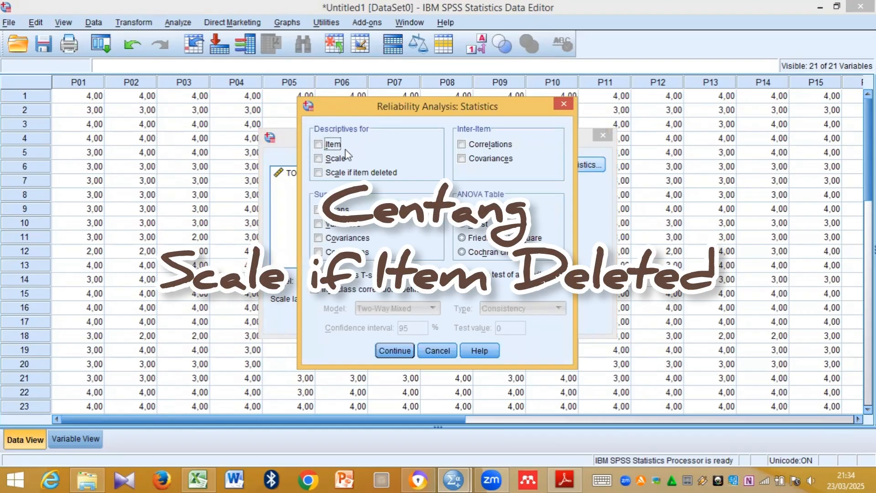
{"action": "left_click", "coordinate": [319, 173]}
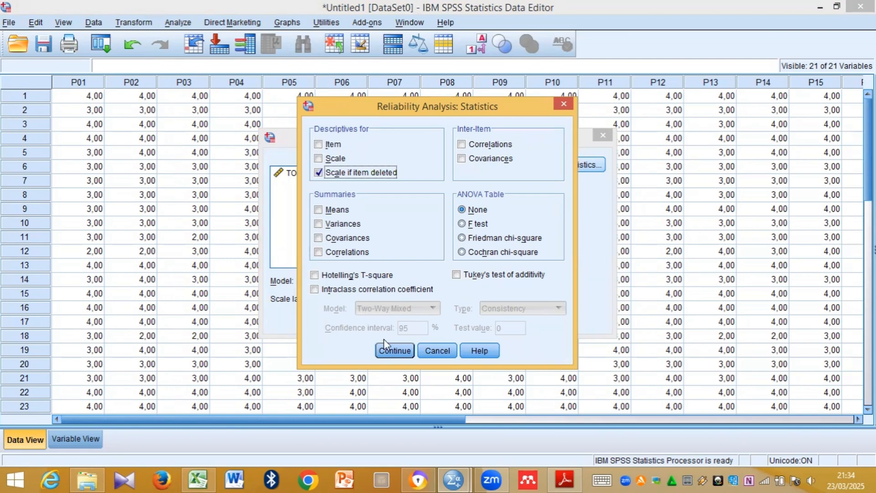
{"action": "left_click", "coordinate": [391, 351]}
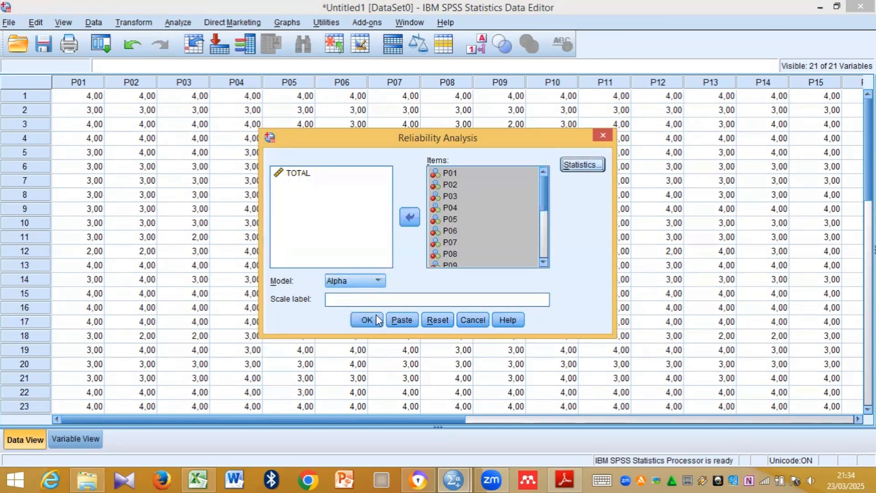
- Use Alpha as the reliability model and run the analysis
{"action": "left_click", "coordinate": [359, 283]}
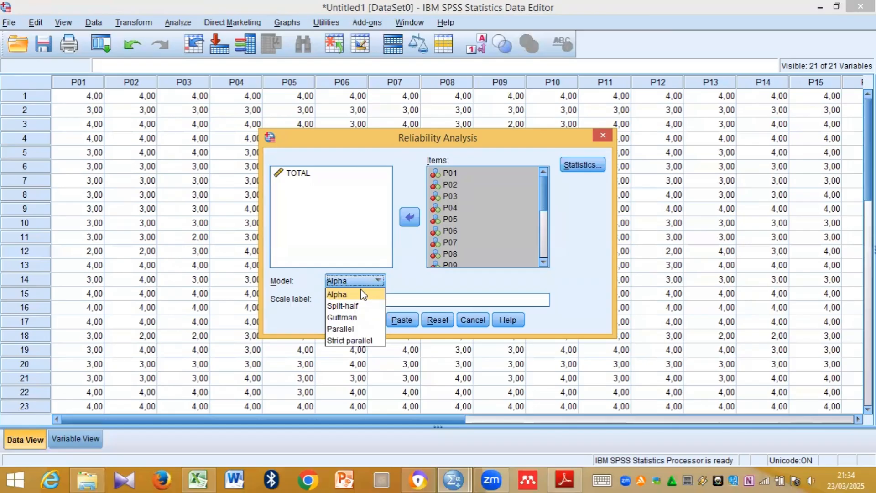
{"action": "left_click", "coordinate": [363, 295]}
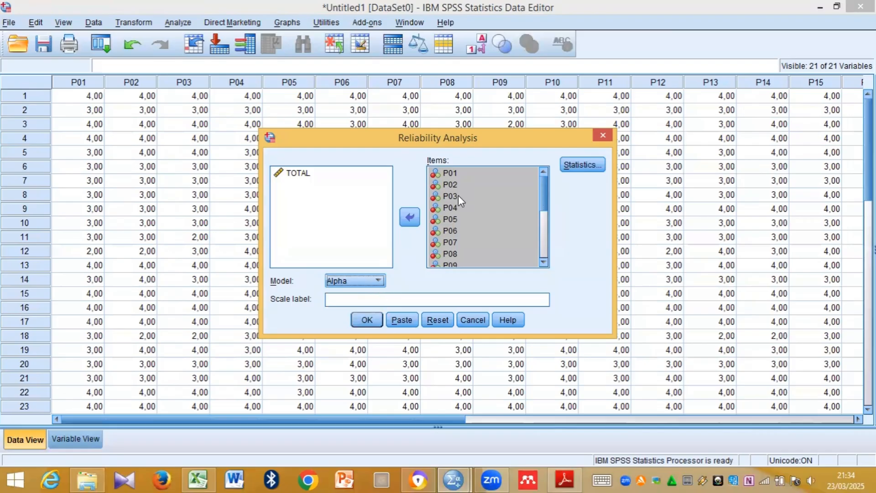
{"action": "left_click", "coordinate": [371, 322]}
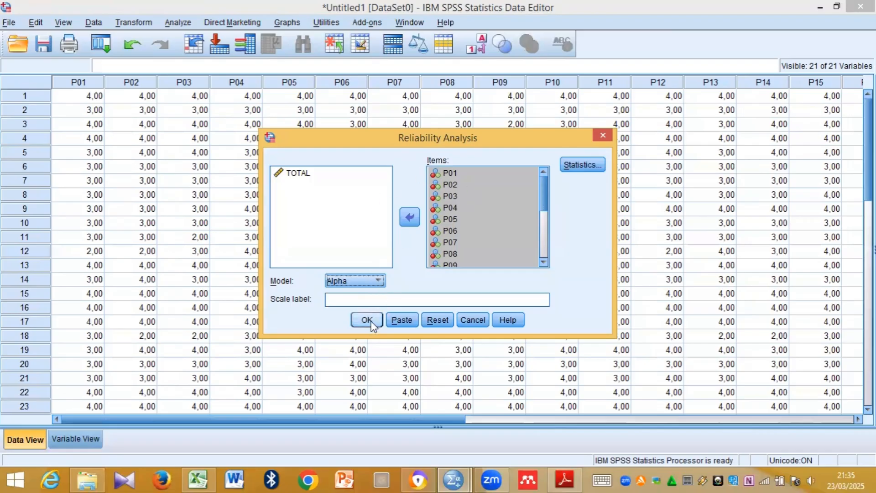